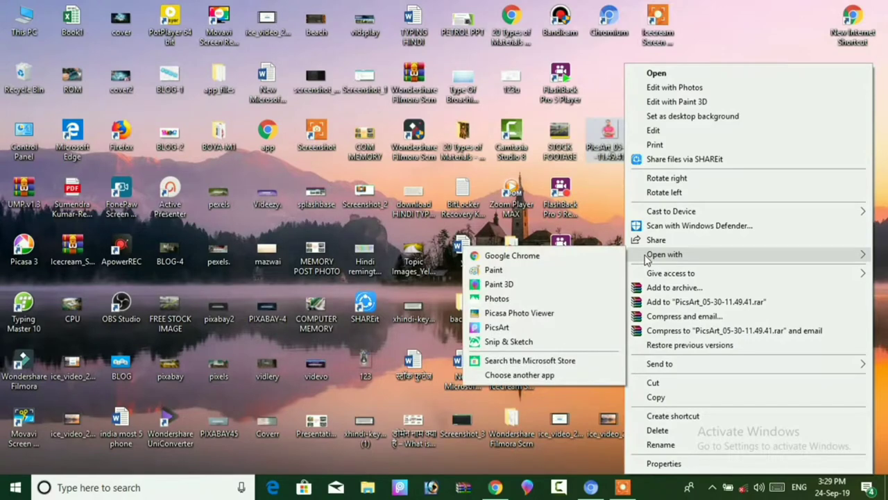
Open the PicsArt picture in Paint and save it to the Desktop as a 24-bit bitmap named with the person's first name, replacing the existing file.
left_click(535, 272)
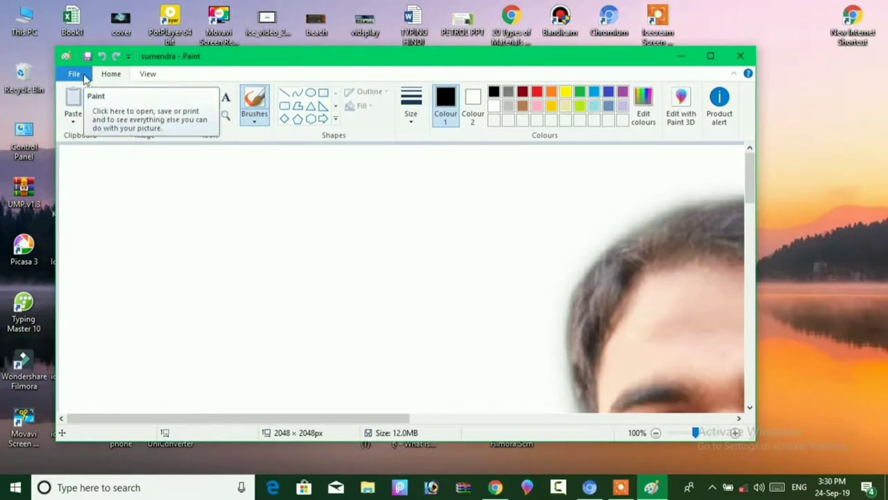
left_click(74, 74)
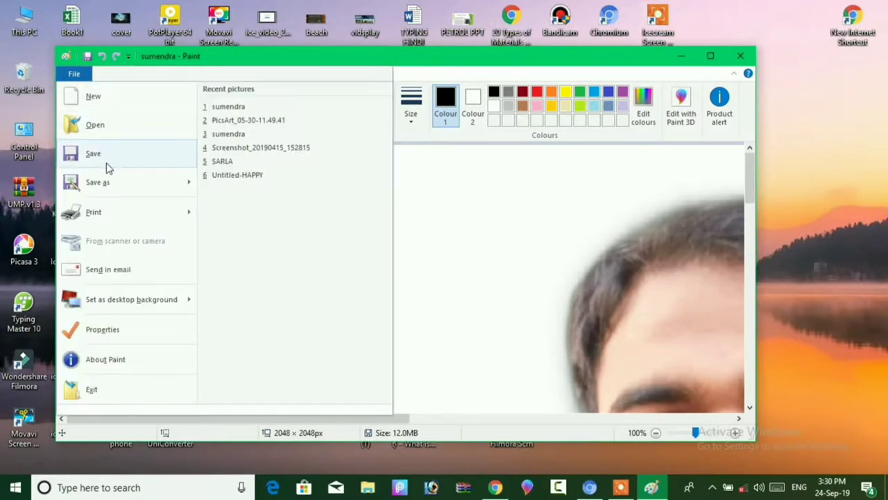
mouse_move(113, 184)
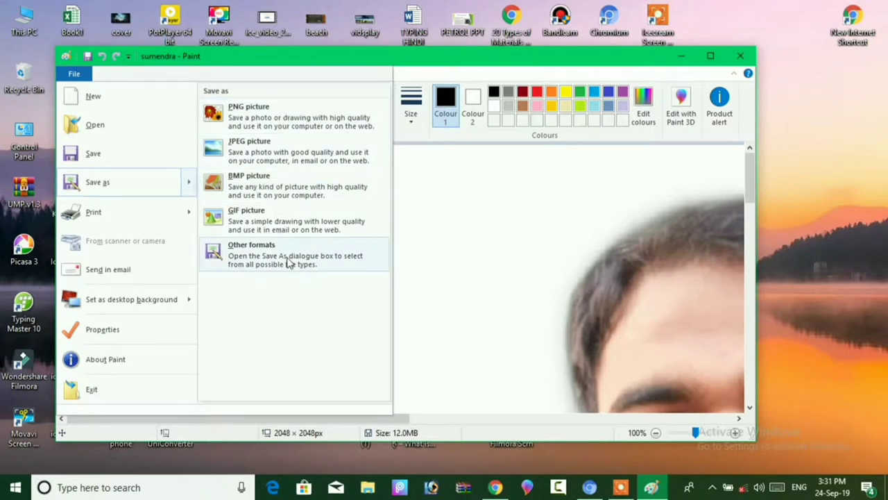
left_click(290, 189)
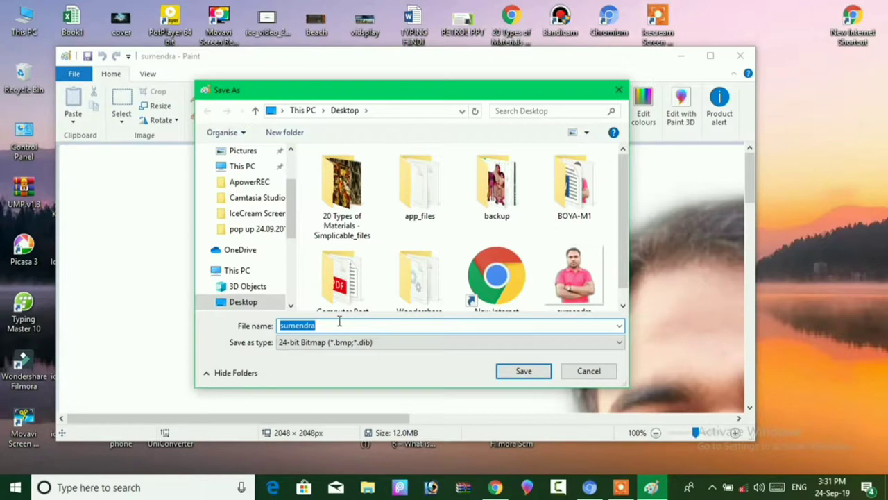
type("sumendra")
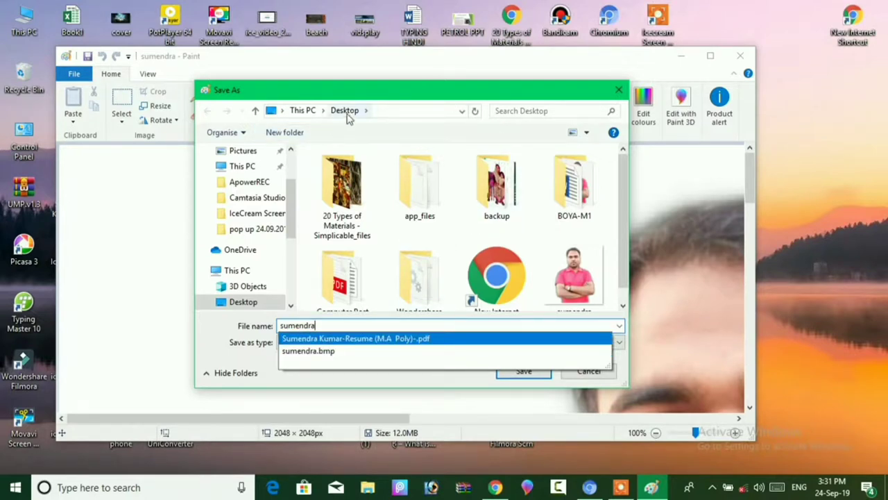
left_click(254, 307)
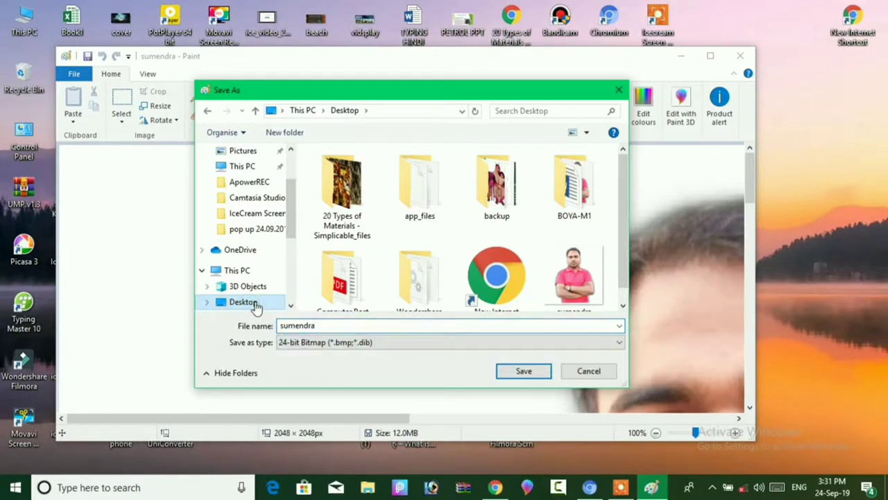
left_click(526, 371)
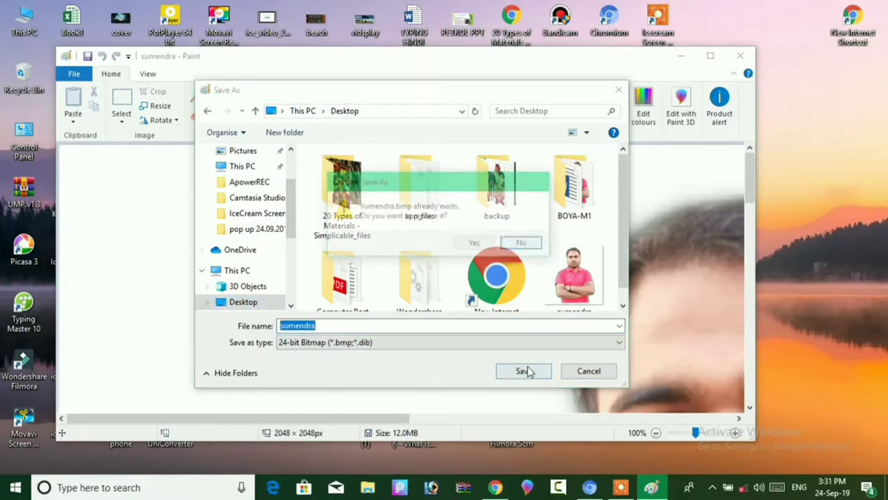
left_click(478, 243)
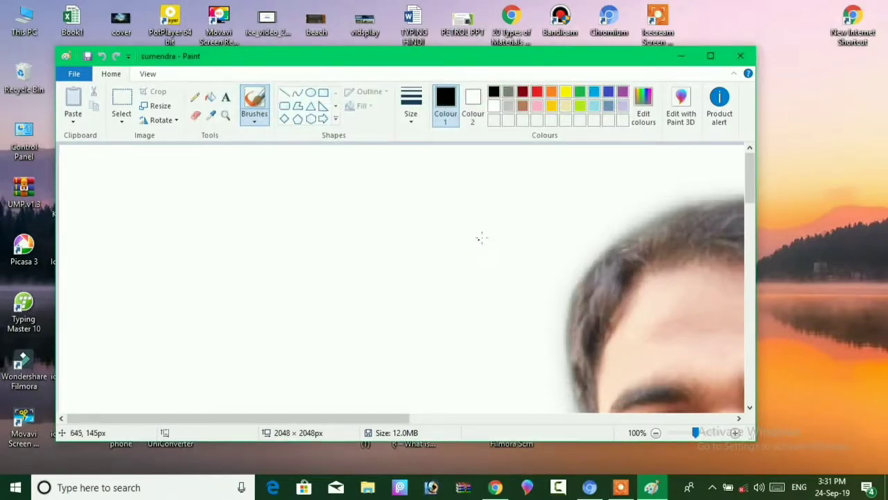
left_click(741, 59)
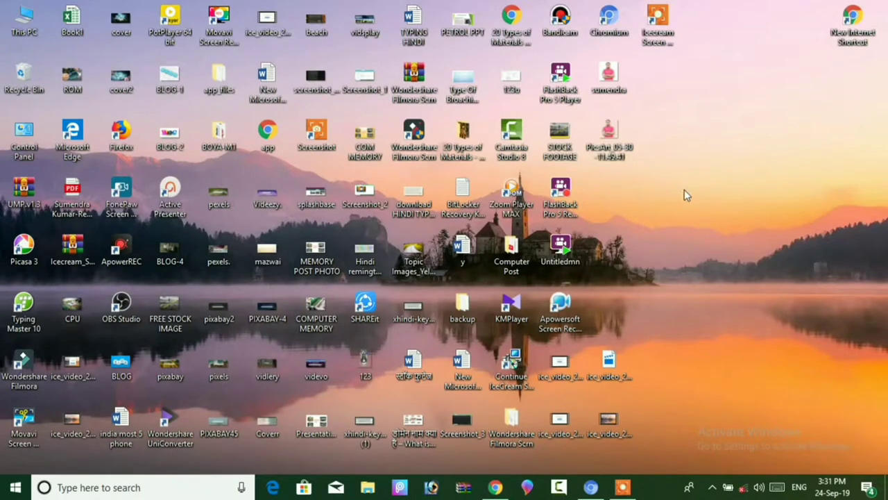
Move the saved bitmap's desktop icon directly below the PicsArt picture.
left_click(614, 81)
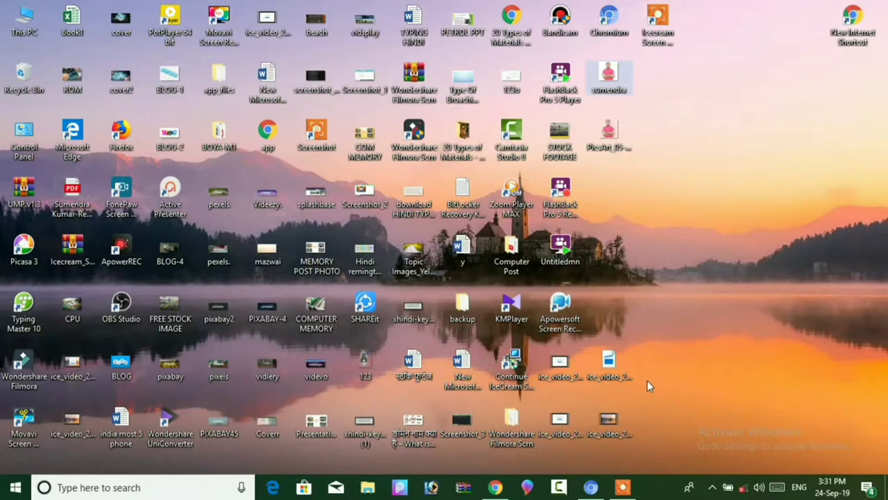
left_click_drag(596, 56, 650, 129)
left_click_drag(628, 86, 632, 200)
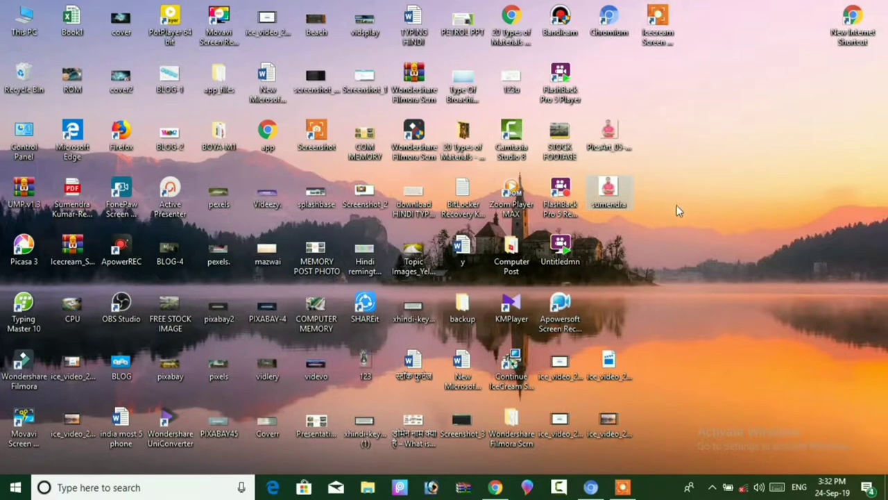
Create a text document on the desktop with the default name New Text Document and open it in Notepad.
left_click(734, 194)
right_click(760, 197)
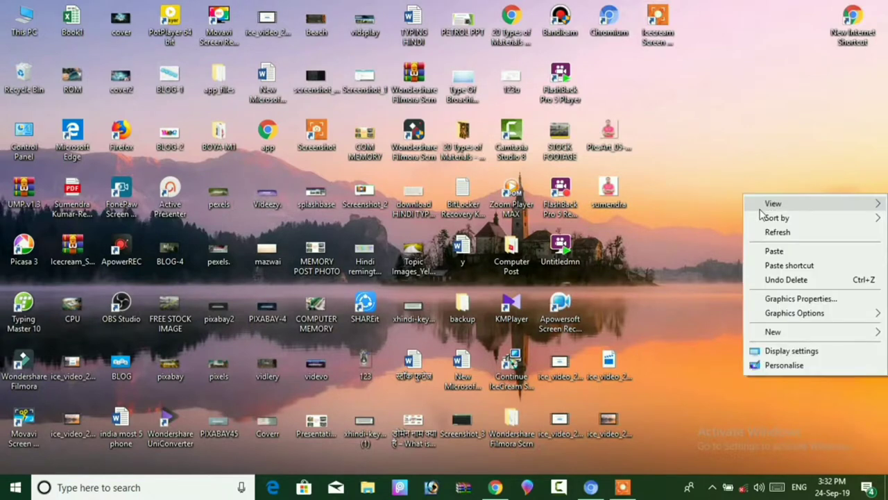
left_click(781, 334)
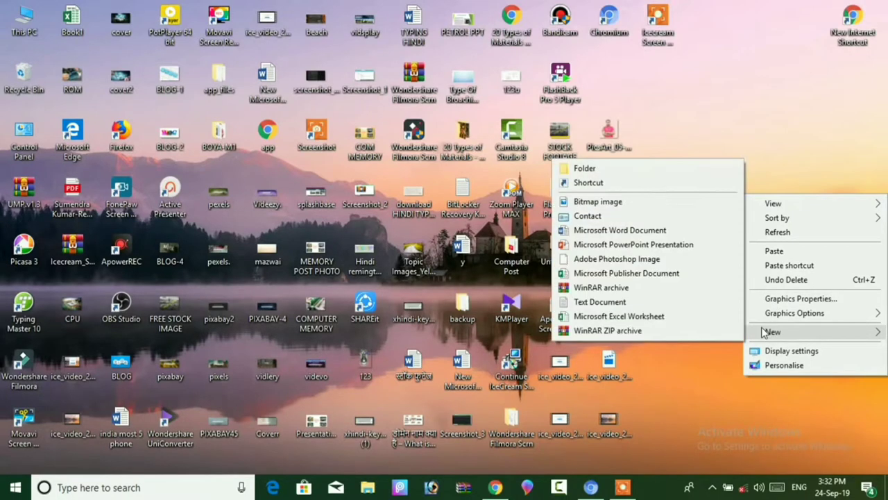
left_click(626, 303)
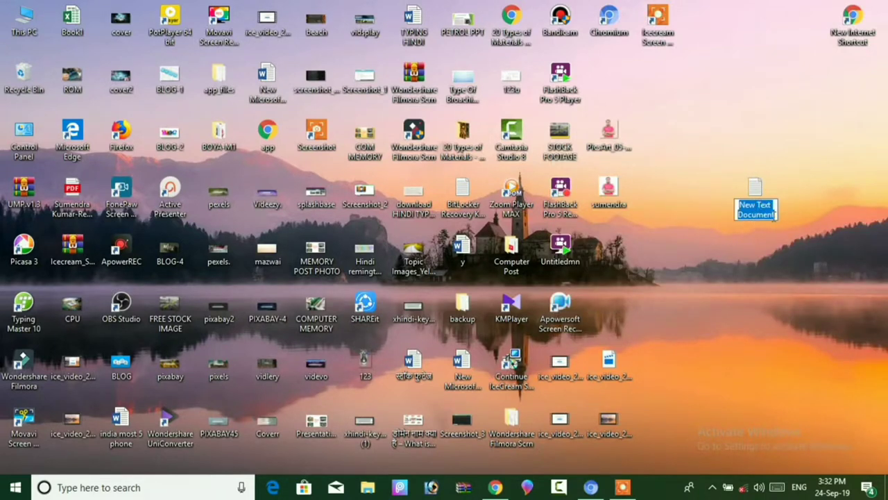
key("Return")
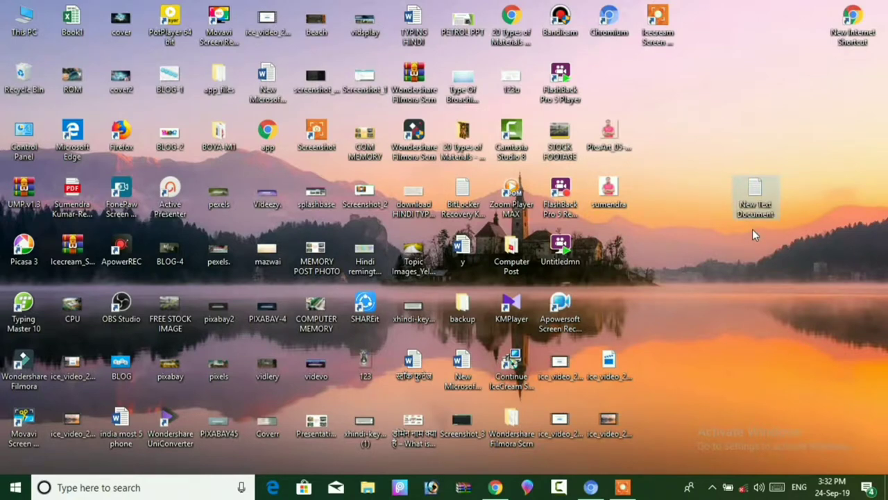
double_click(757, 187)
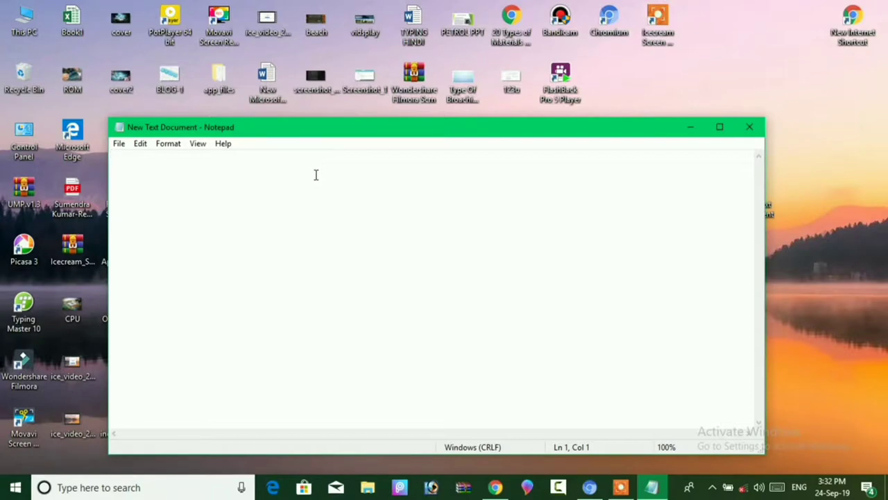
Set the Notepad font to Constantia, Bold, size 22.
type("[")
key("BackSpace")
left_click(164, 144)
left_click(182, 173)
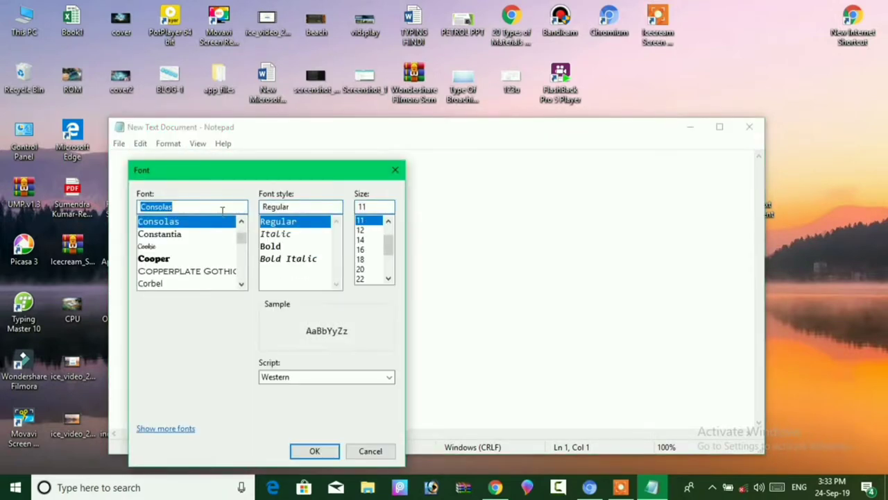
left_click(165, 259)
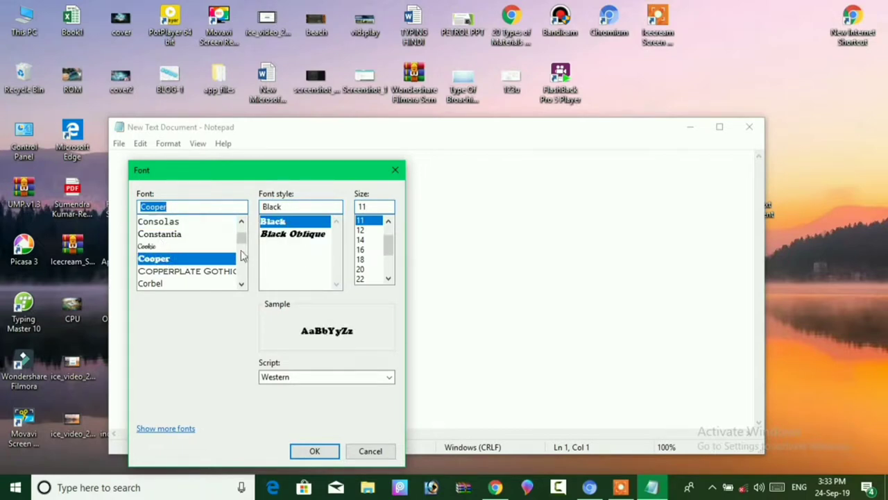
left_click(159, 236)
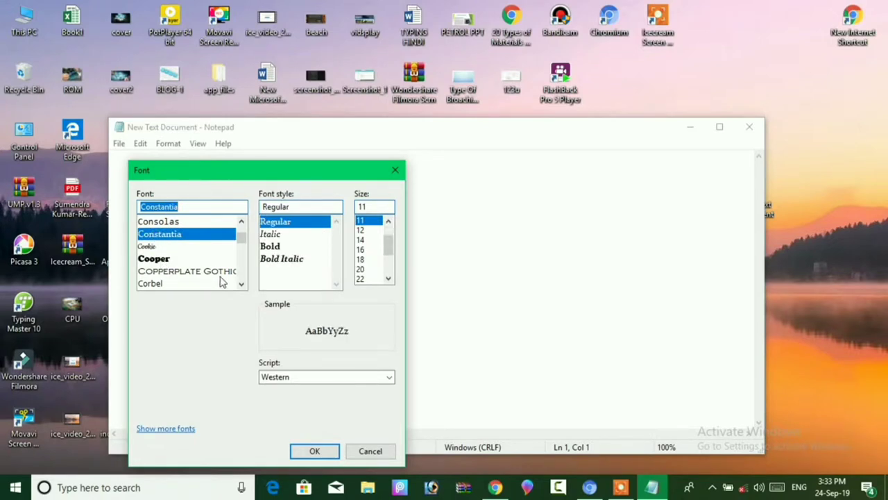
left_click(359, 279)
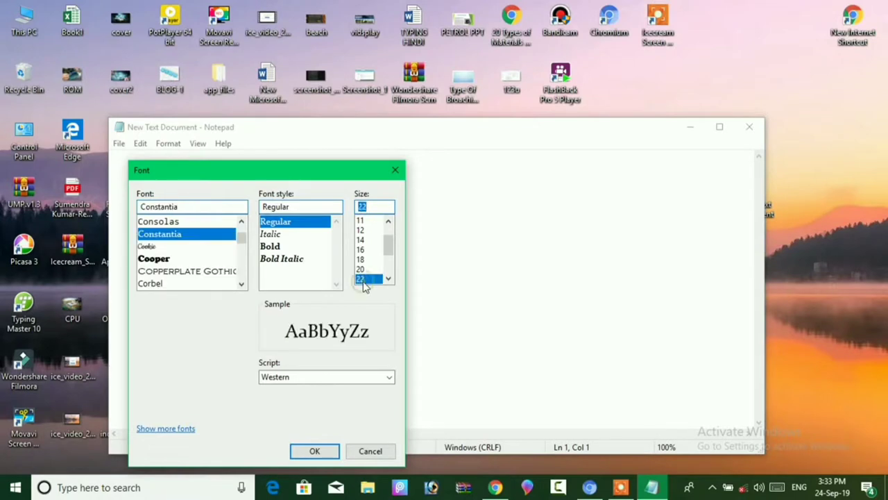
left_click(272, 247)
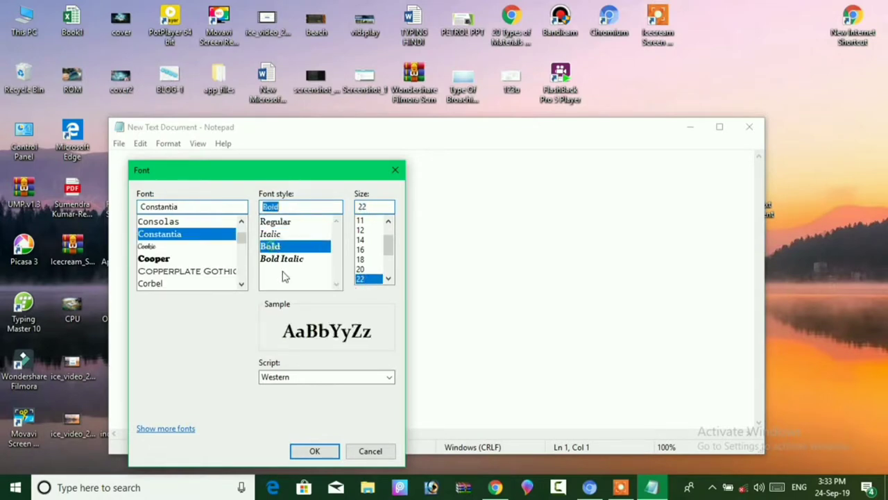
left_click(316, 452)
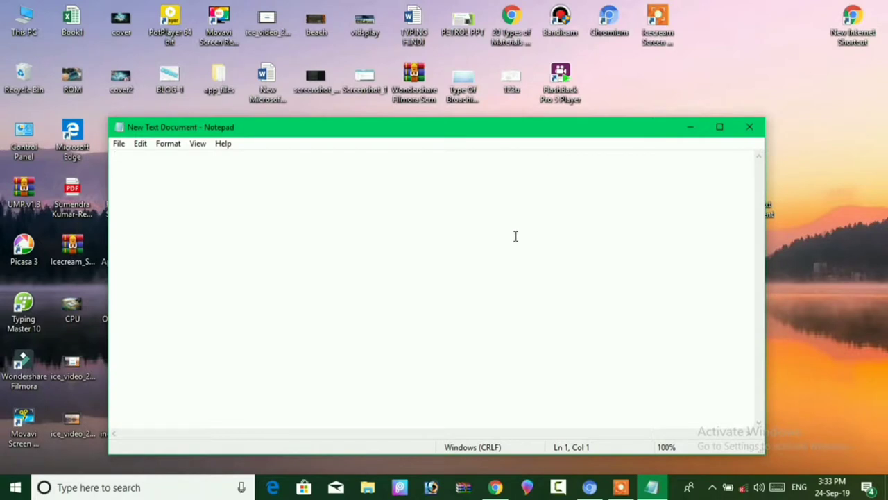
Enter "[autorun]" as the first line of the text document.
type("[")
key("BackSpace")
type("[autor")
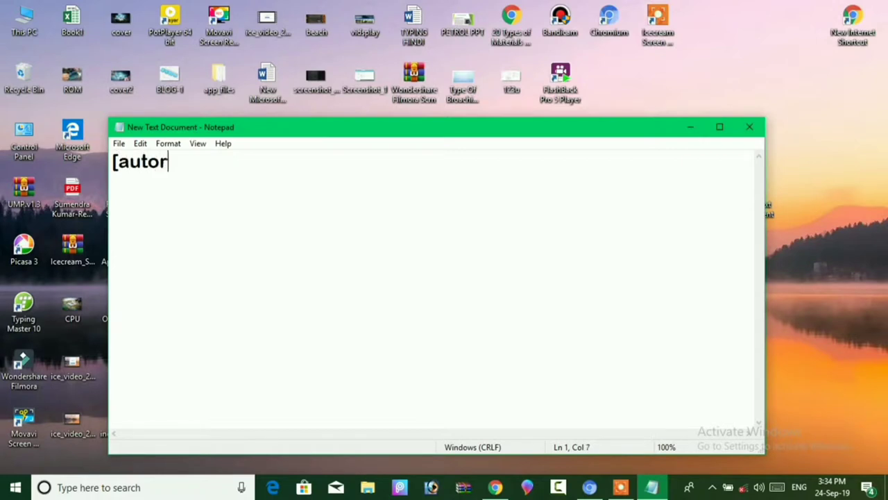
type("un")
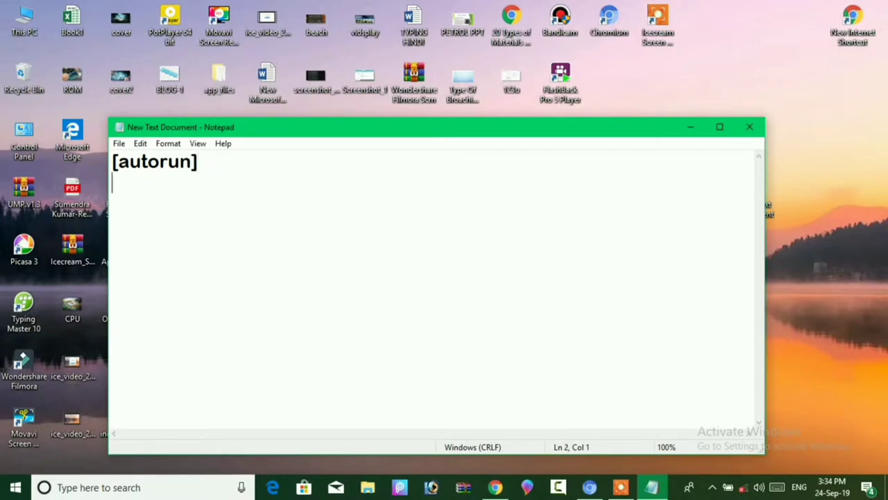
Add a second line that sets "icon=" to the saved picture's file name with the .bmp extension.
type("icon++")
key("BackSpace")
type("=")
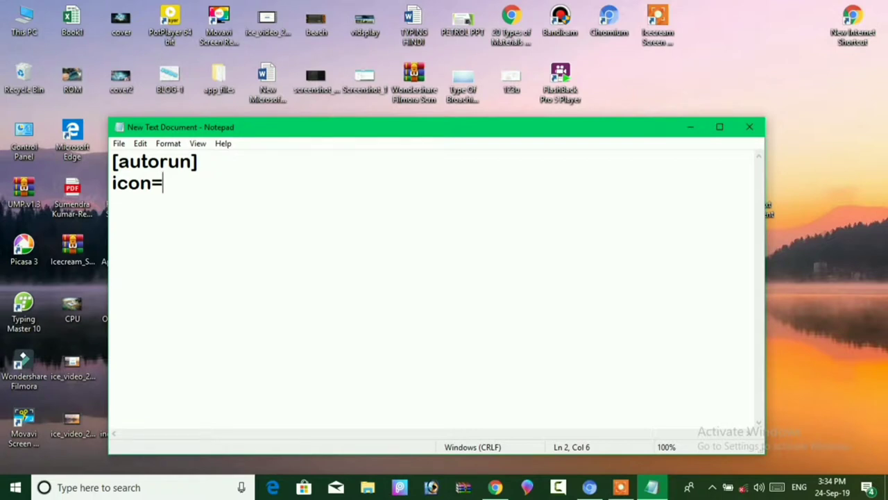
type("s")
key("BackSpace")
type("sumendra")
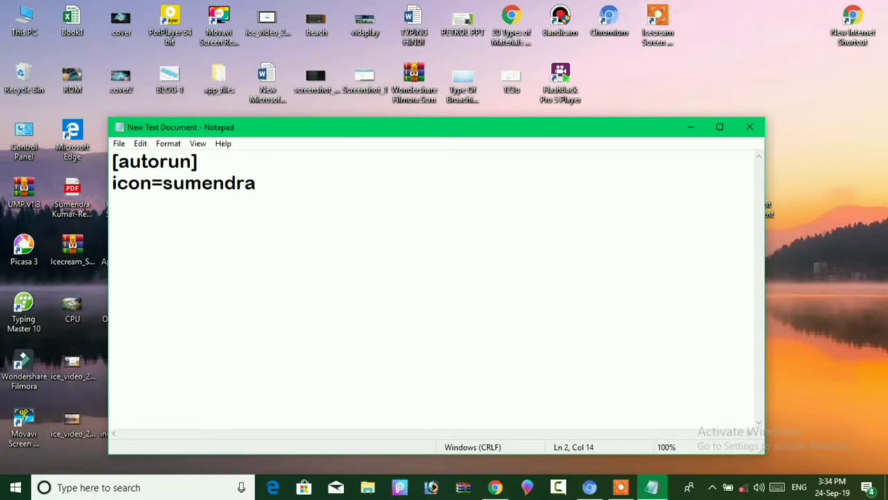
type(".bmp")
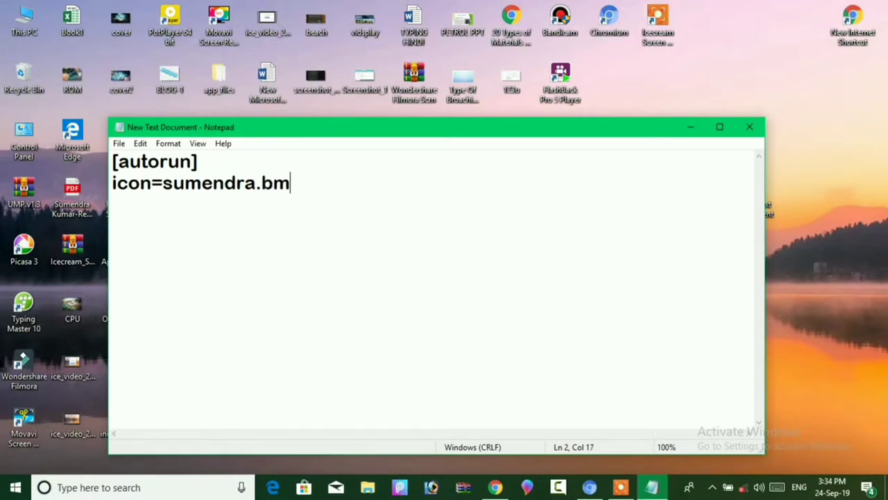
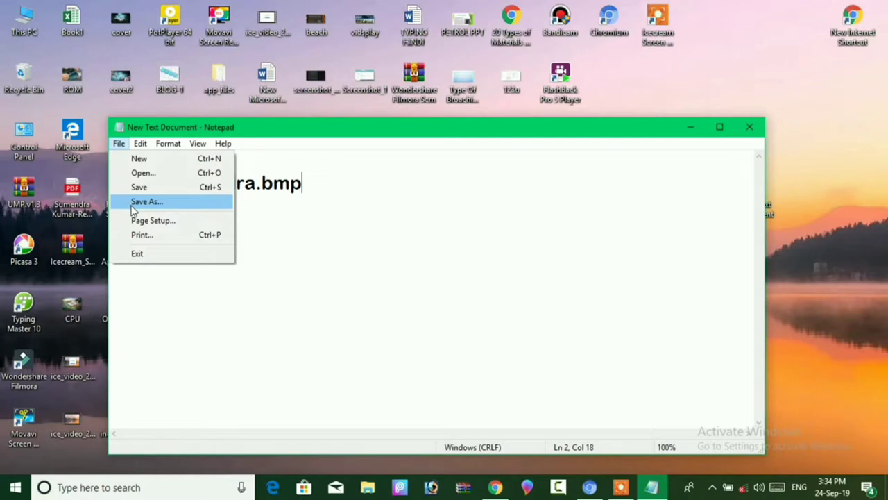
Save the text to the Desktop as an autorun file with the type All Files, and close Notepad.
left_click(133, 206)
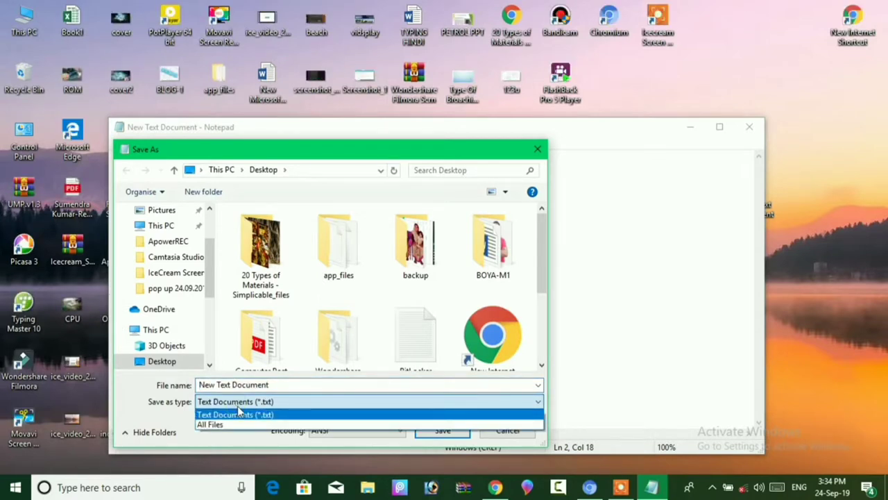
left_click(240, 423)
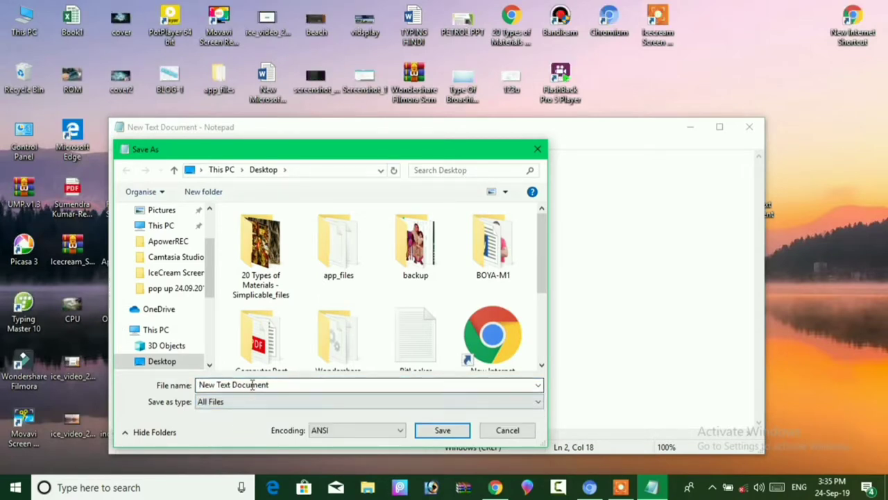
double_click(277, 384)
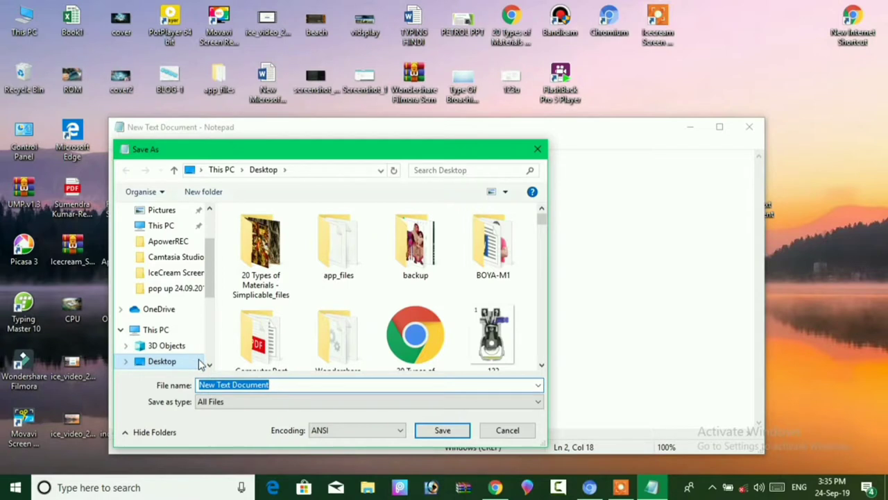
type("a")
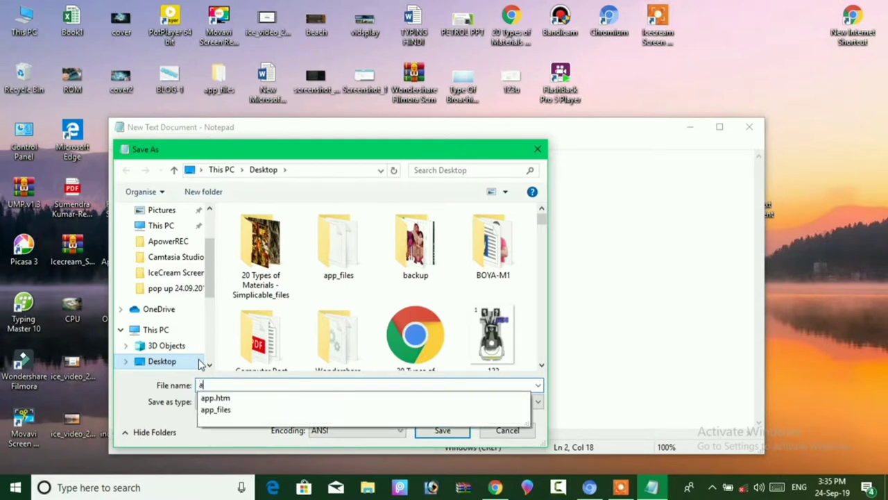
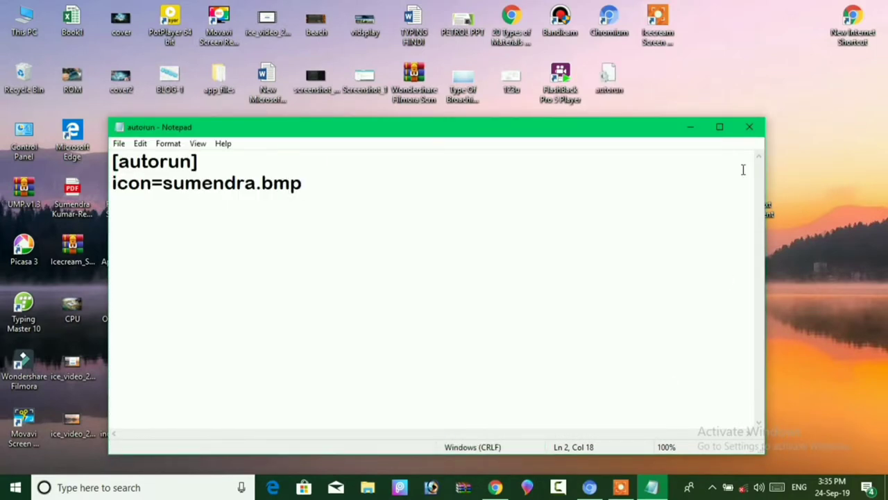
left_click(749, 128)
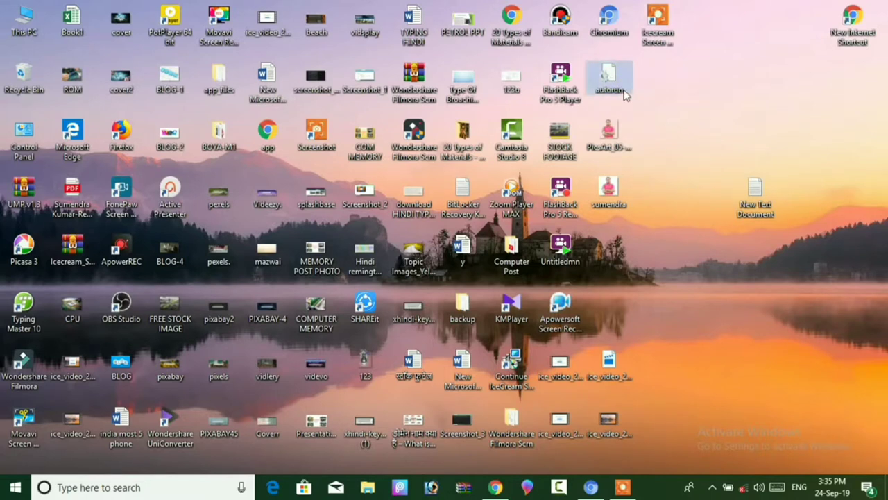
Place the bitmap and the autorun file together in the empty desktop area, and move New Text Document below New Internet Shortcut.
left_click_drag(618, 86, 700, 250)
left_click_drag(614, 201, 854, 87)
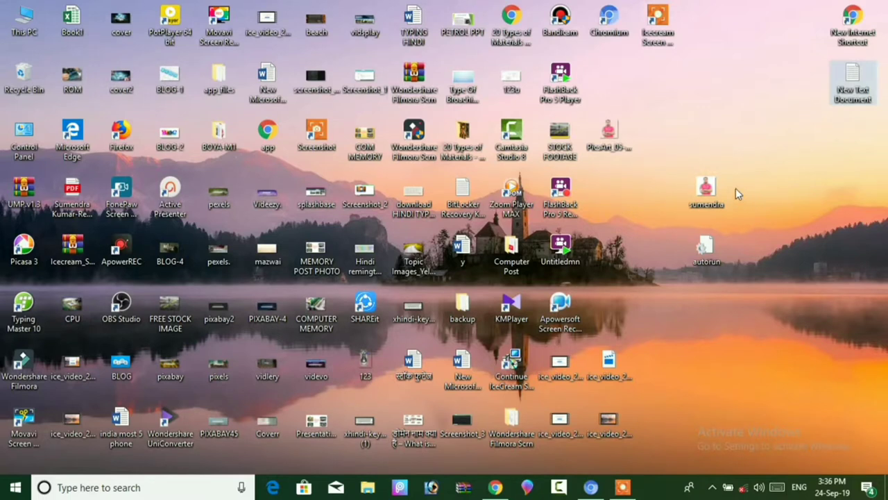
Open This PC to show the drives, collapse its ribbon, and minimise the window to get back to the desktop.
left_click_drag(735, 186, 698, 276)
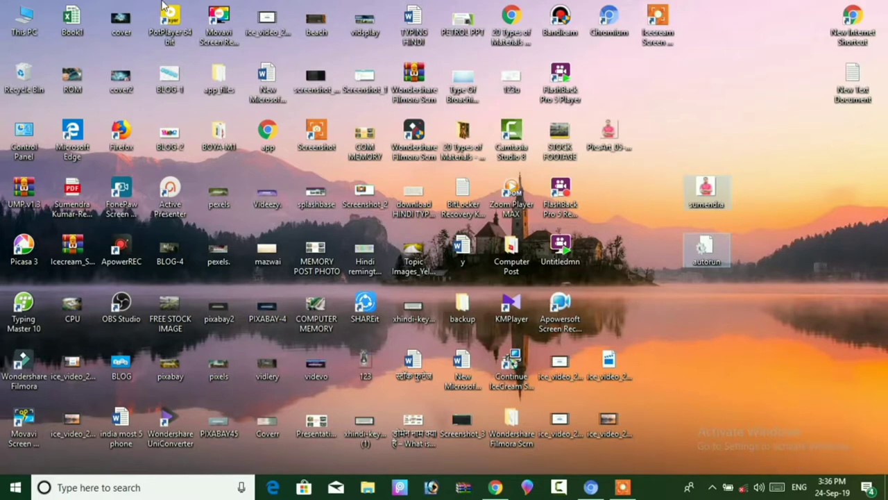
double_click(23, 25)
left_click(871, 6)
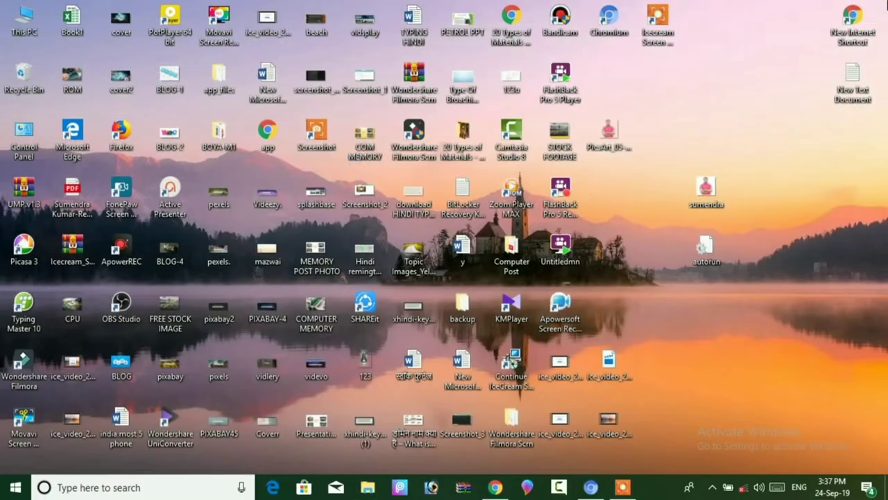
double_click(26, 26)
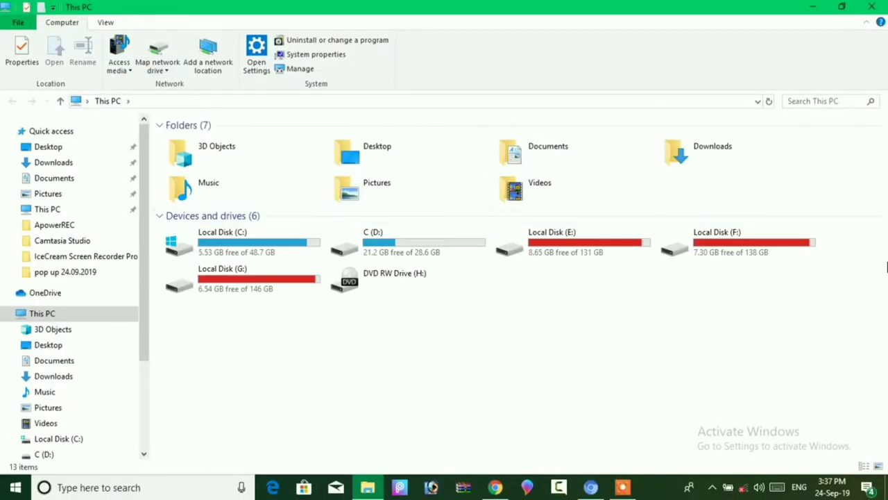
left_click(866, 22)
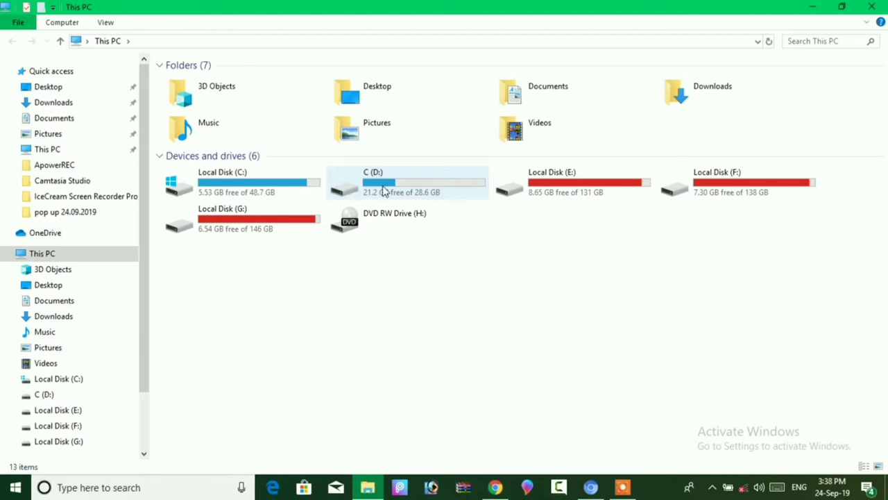
left_click(811, 6)
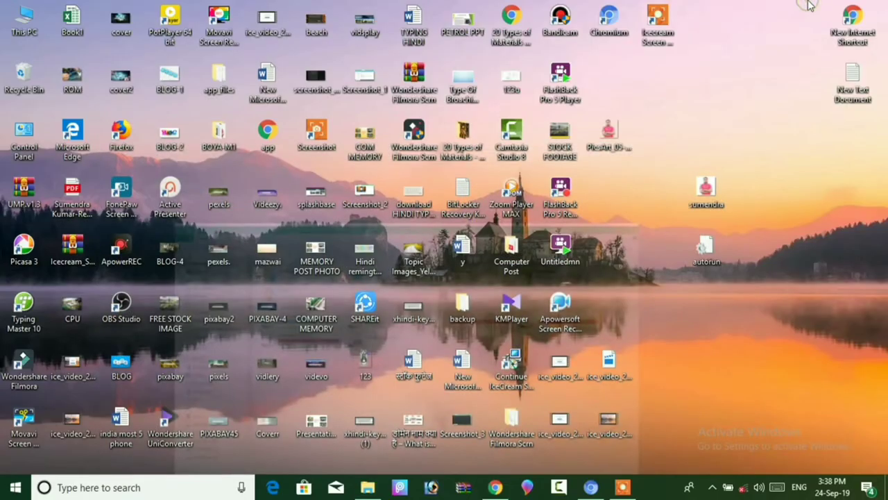
Copy the bitmap picture and the autorun file together from the desktop.
left_click_drag(746, 181, 684, 258)
left_click_drag(739, 179, 699, 258)
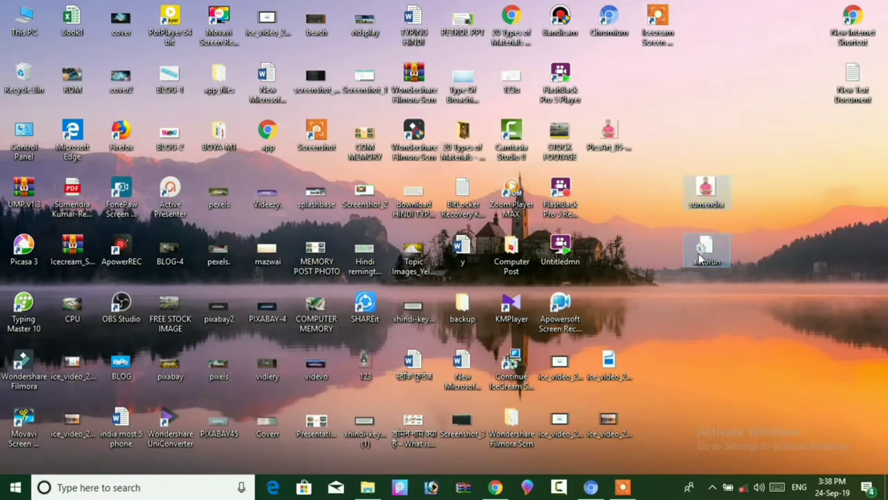
right_click(700, 258)
left_click(725, 177)
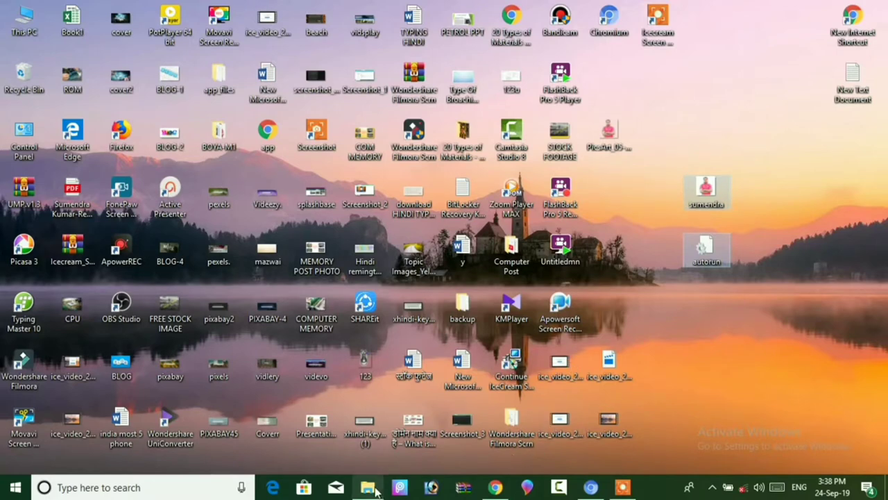
Paste the copied bitmap and autorun file into the root of the C (D:) drive.
mouse_move(374, 490)
left_click(380, 444)
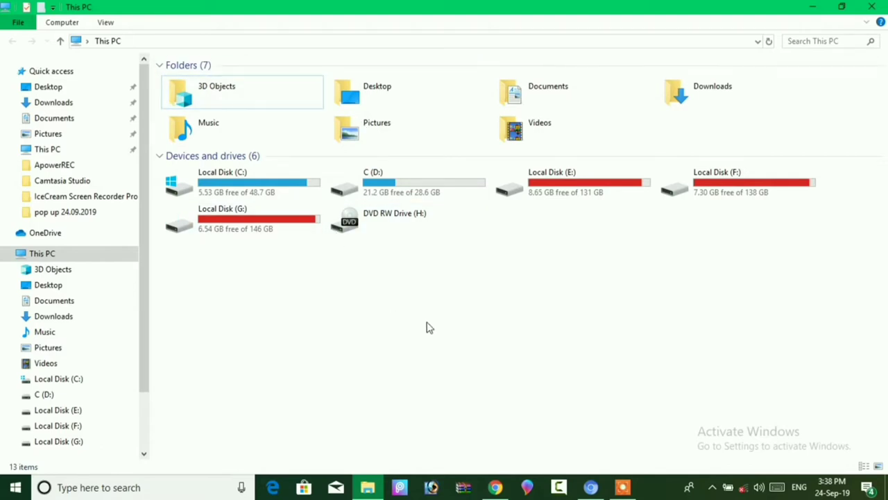
double_click(410, 188)
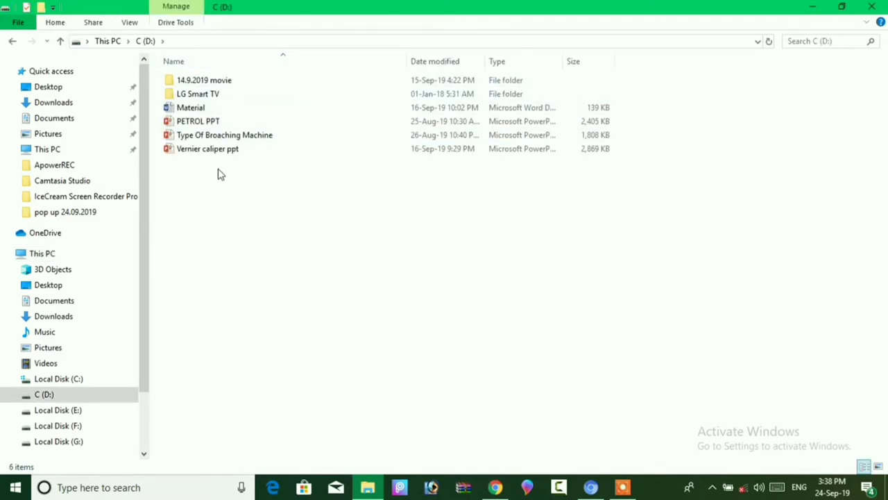
right_click(243, 208)
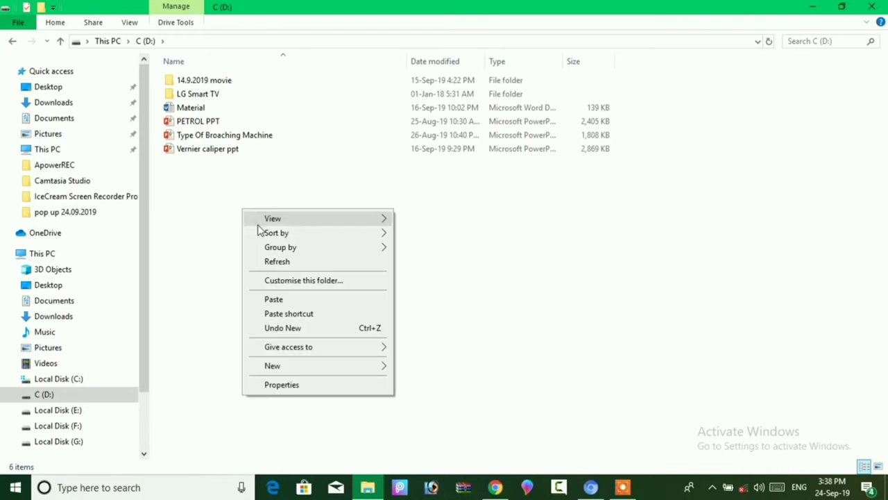
left_click(277, 299)
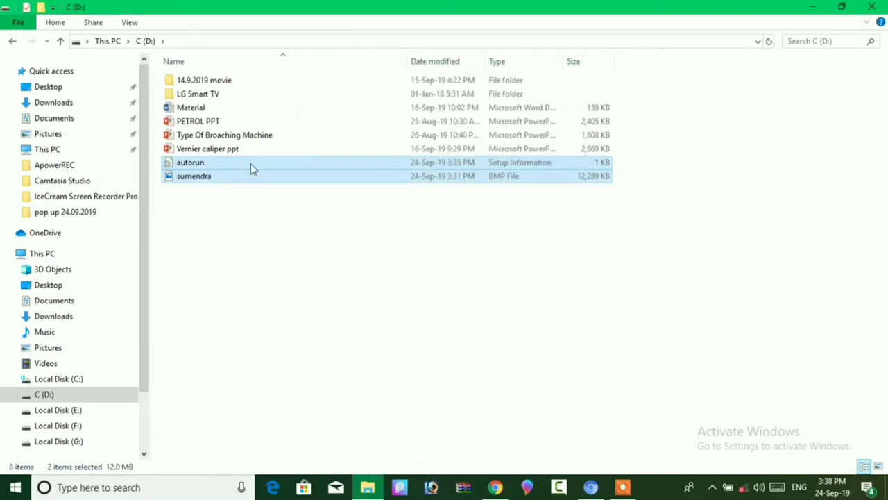
Go back up to This PC and refresh the list of drives.
left_click(61, 41)
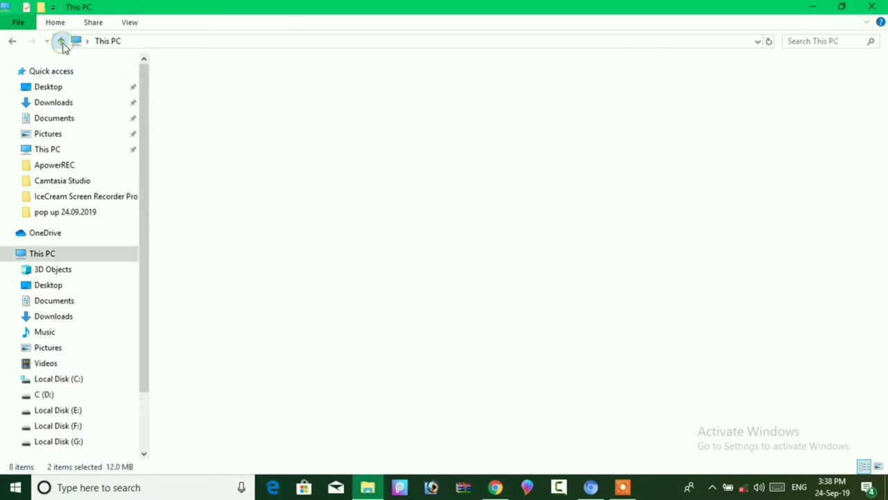
right_click(539, 311)
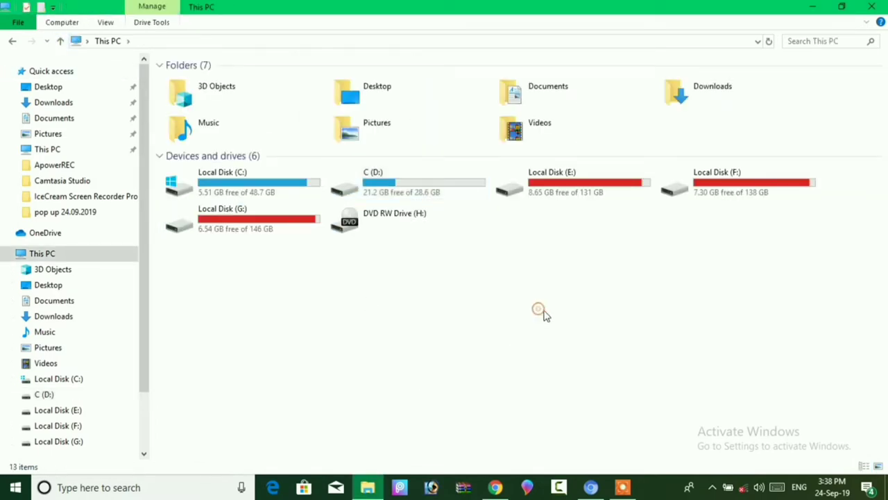
left_click(573, 361)
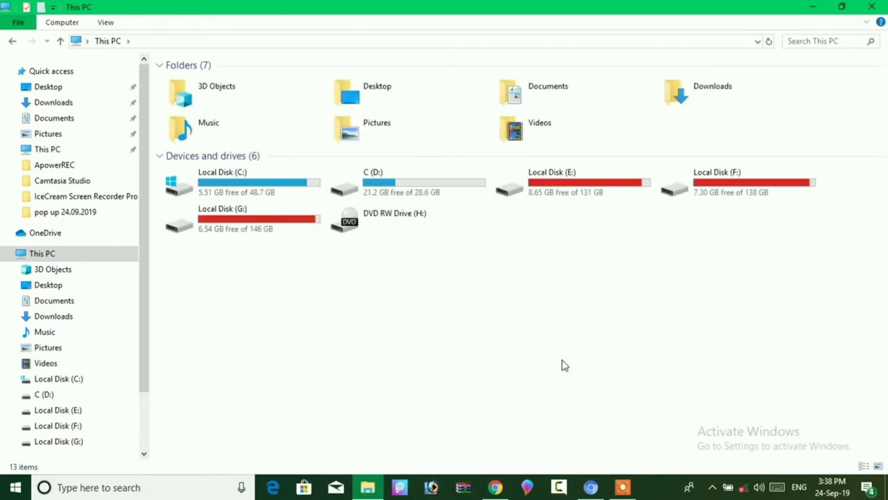
right_click(670, 344)
left_click(706, 247)
Eject the C (D:) drive and, once it is reconnected, close its newly opened folder window.
right_click(391, 175)
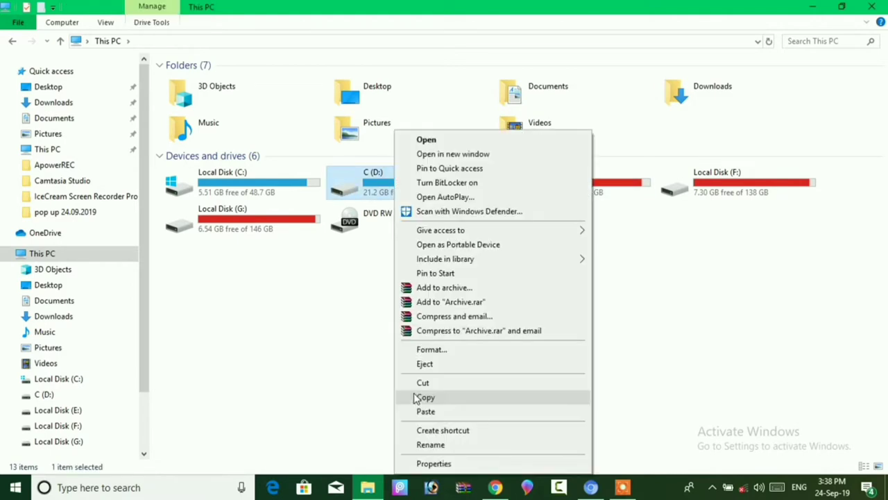
left_click(439, 365)
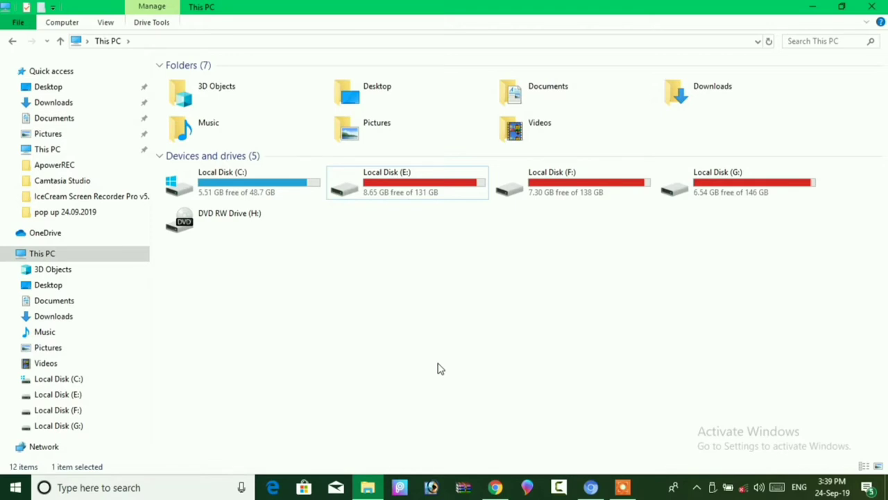
left_click(439, 368)
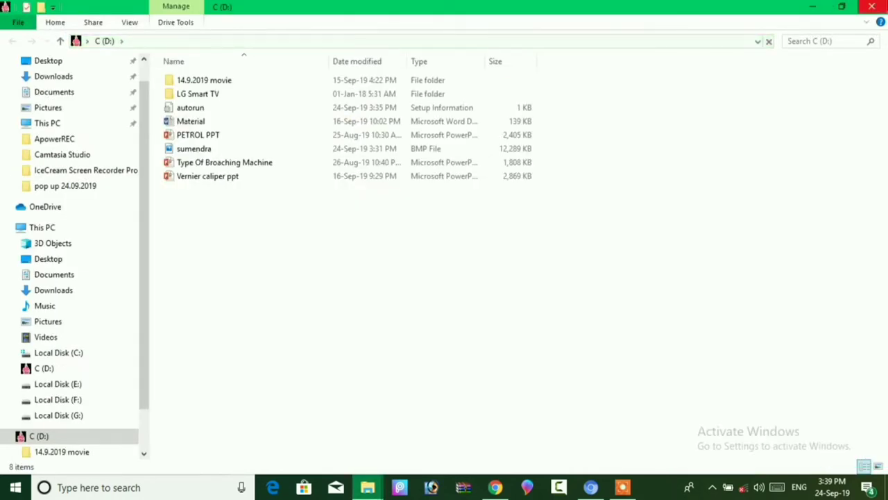
left_click(872, 6)
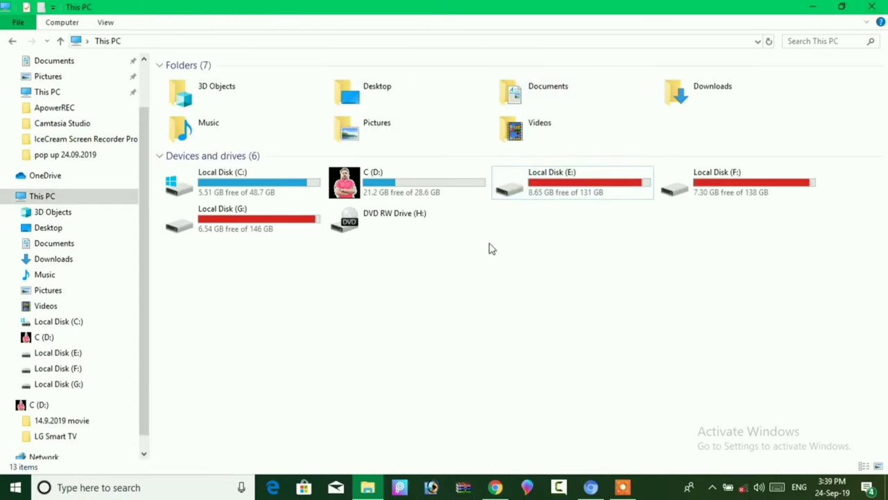